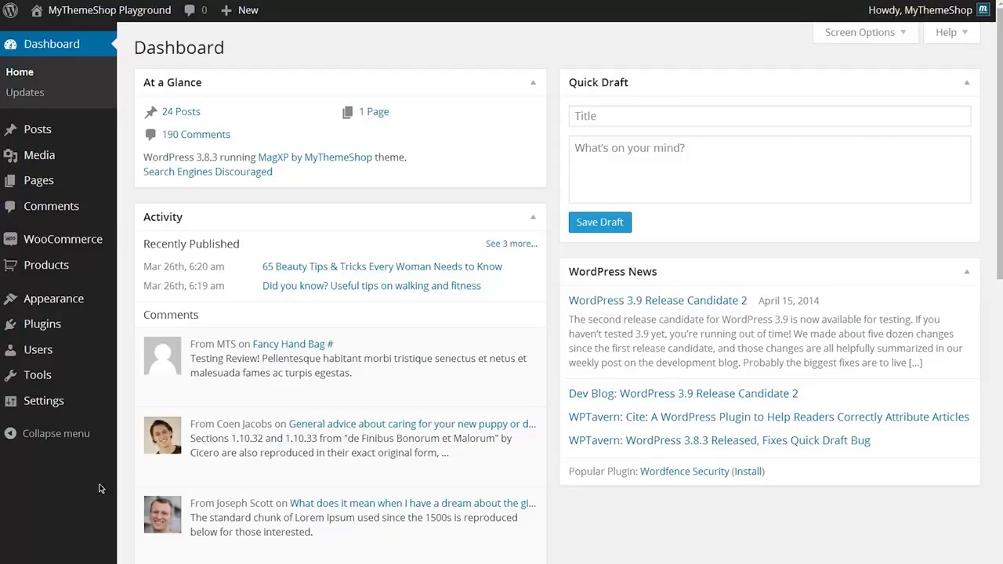
Step: Open the widget management page and look through the available widgets
mouse_move(97, 296)
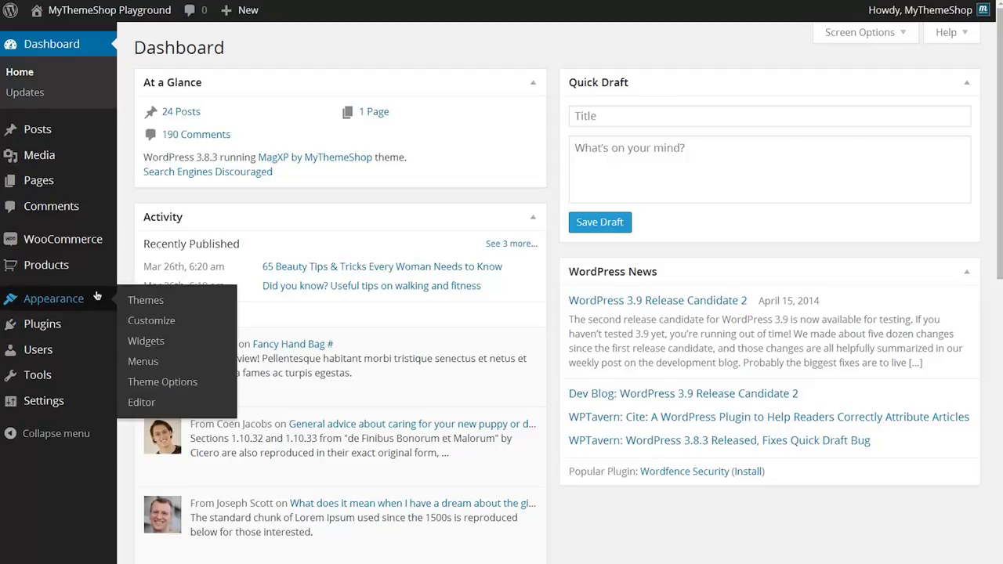
click(160, 345)
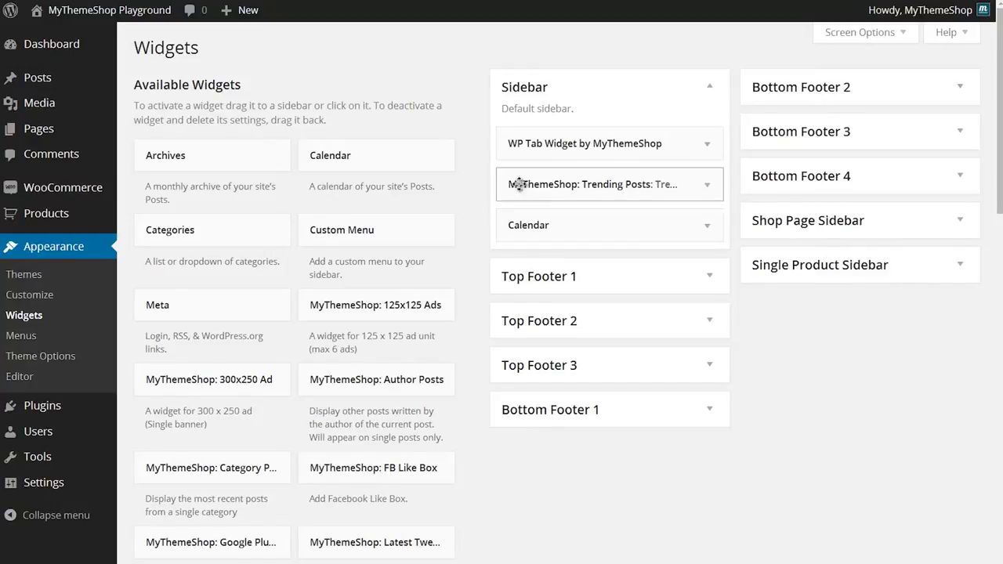
scroll(468, 188, down, 5)
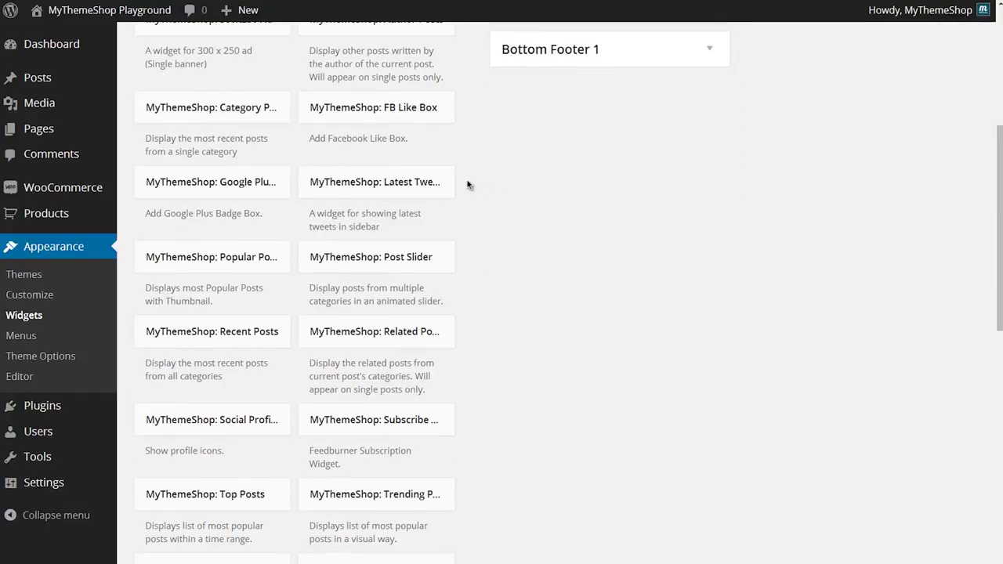
scroll(468, 197, up, 6)
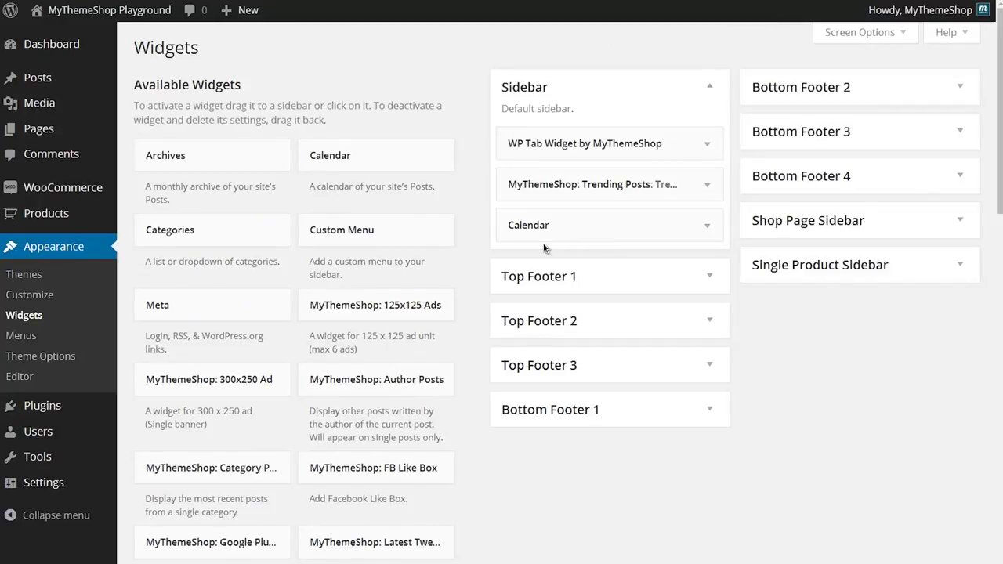
Step: Inspect the footer widget areas, expanding Top Footer 1, Top Footer 2 and Bottom Footer 2
click(550, 282)
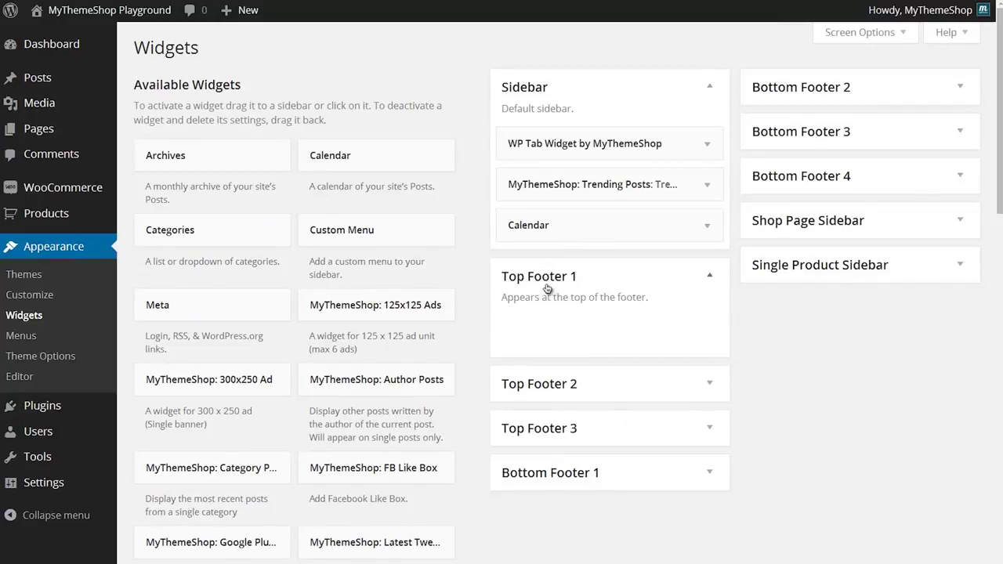
click(562, 380)
click(567, 386)
click(574, 278)
click(813, 90)
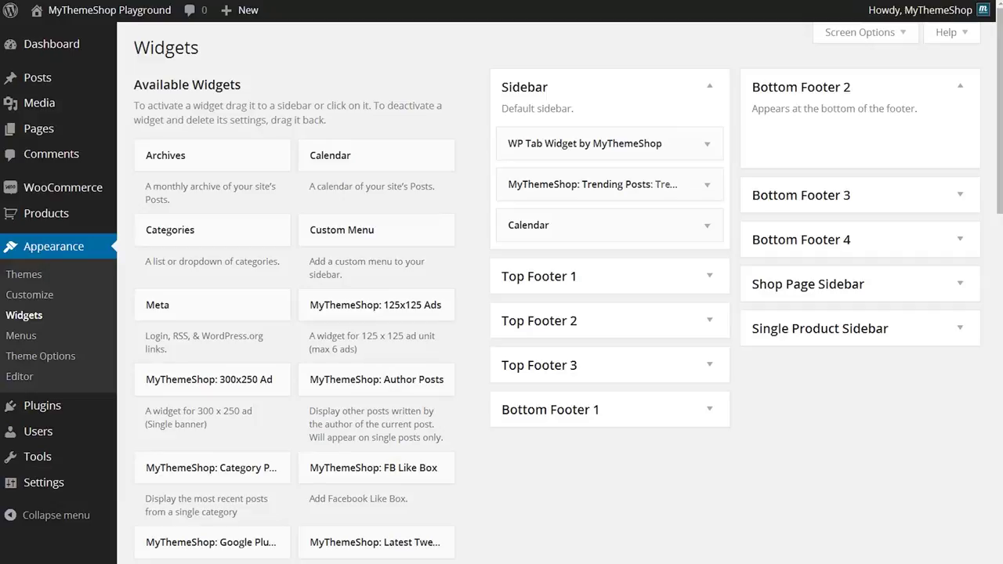
Step: Add the MyThemeShop: Category Posts widget to the Sidebar, directly below the WP Tab Widget
scroll(225, 421, down, 1)
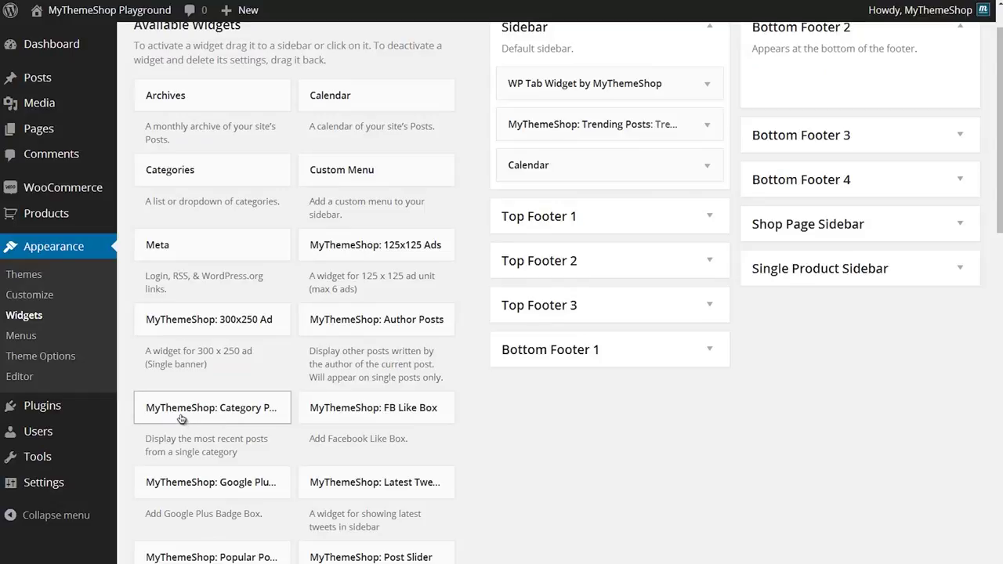
drag(186, 414, 560, 119)
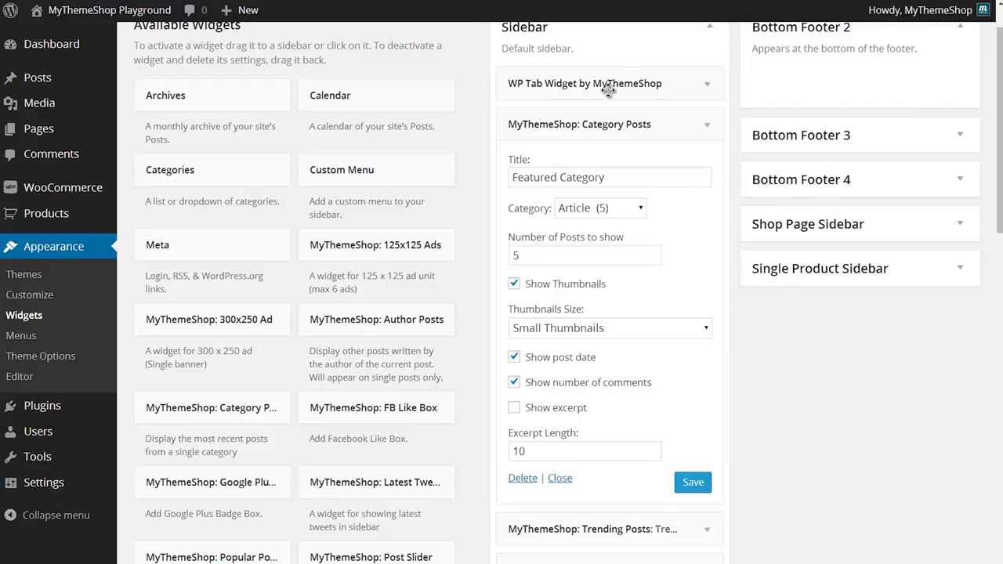
click(709, 126)
click(709, 126)
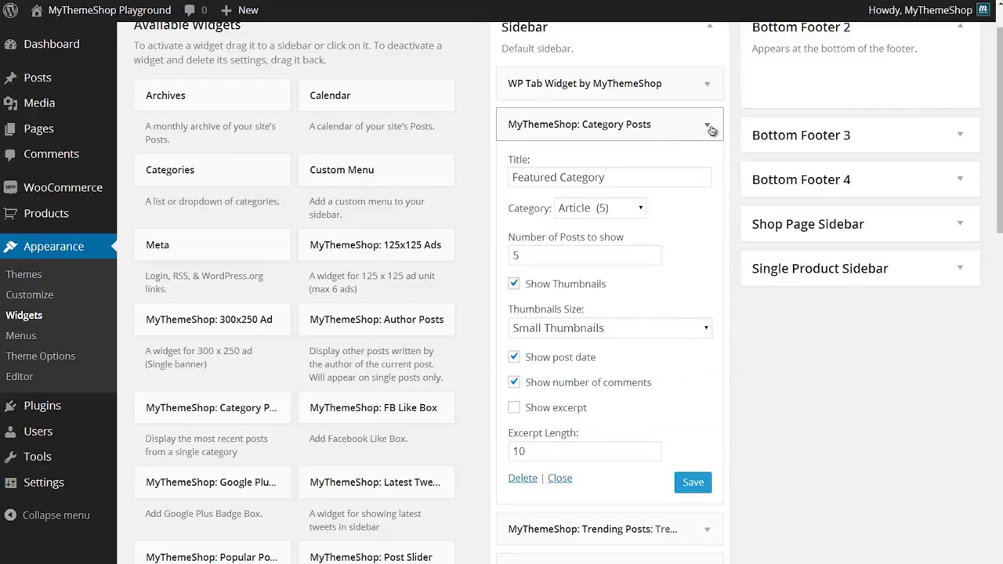
Step: Title the Category Posts widget "Featured Posts" and set its category to Featured
double_click(634, 177)
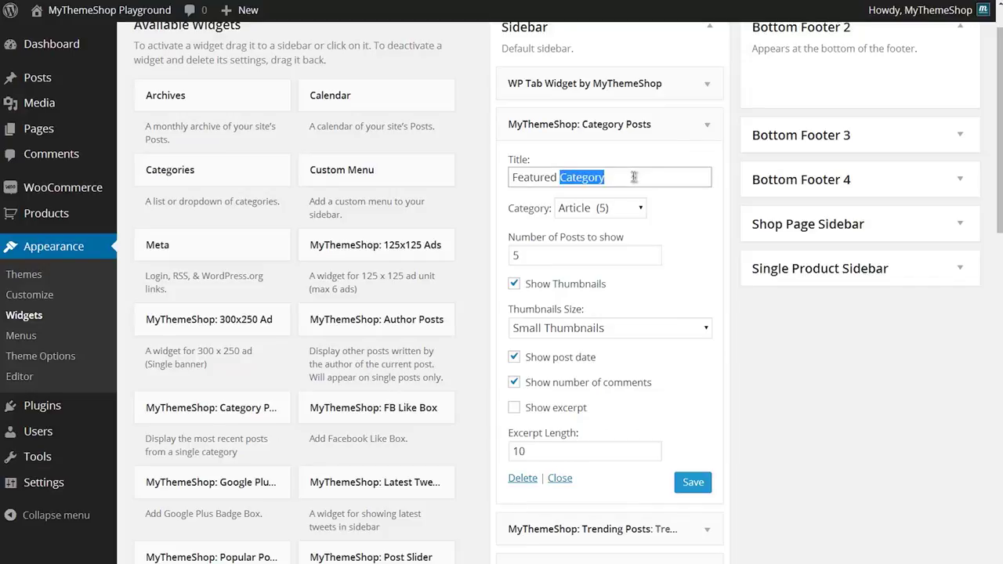
text(Posts)
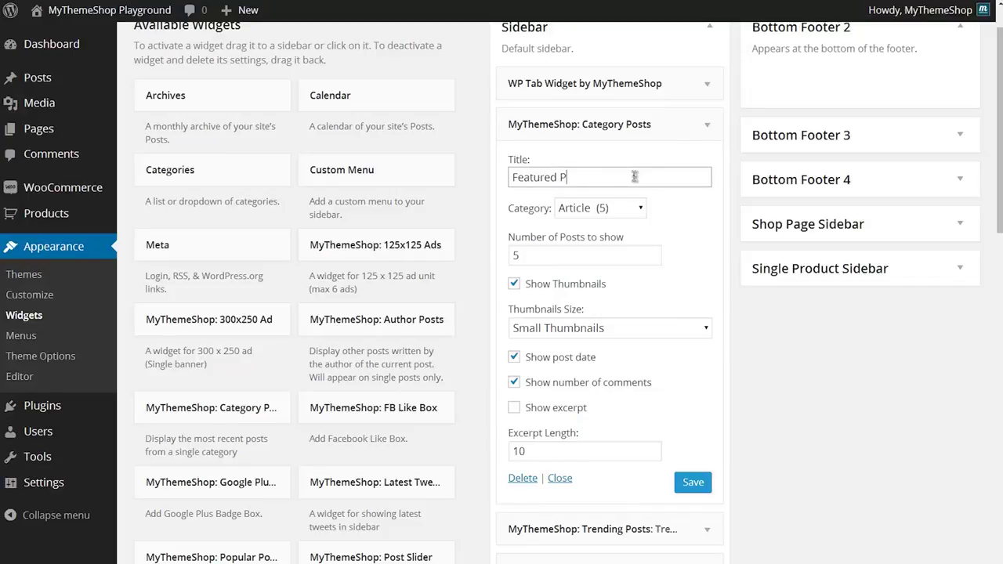
click(616, 208)
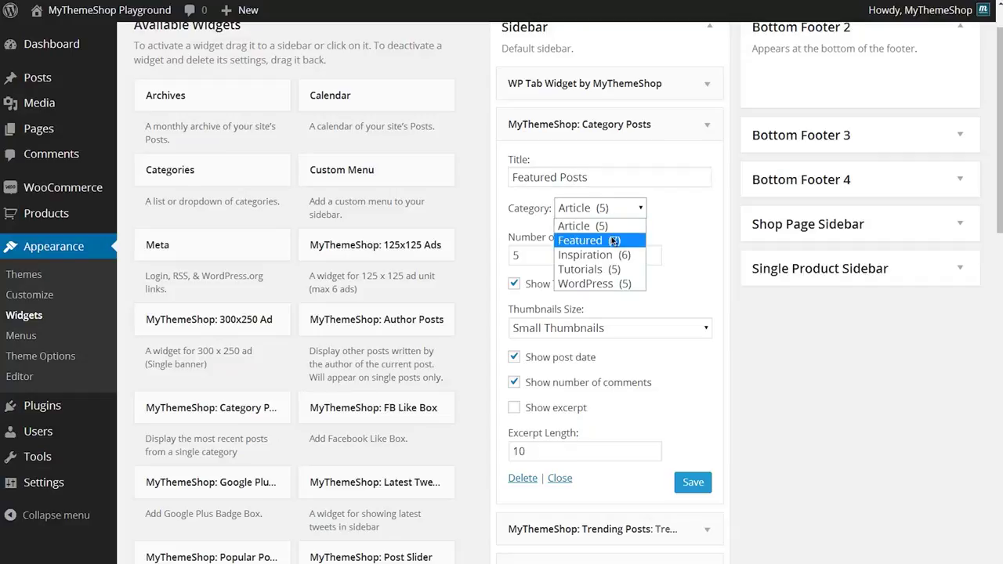
click(614, 241)
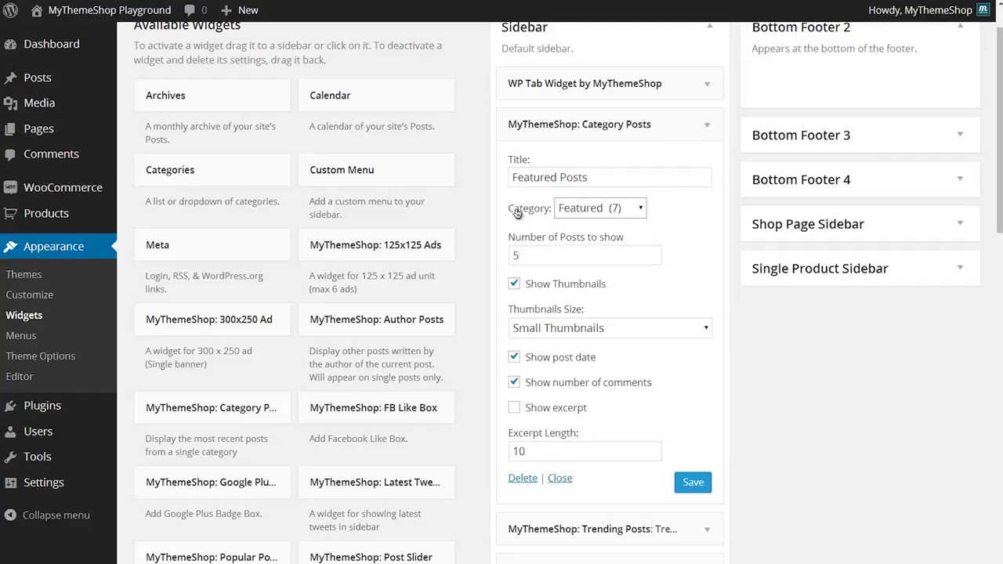
Step: Disable the number of comments in the Category Posts widget, save it and collapse its settings
click(687, 256)
scroll(690, 235, down, 1)
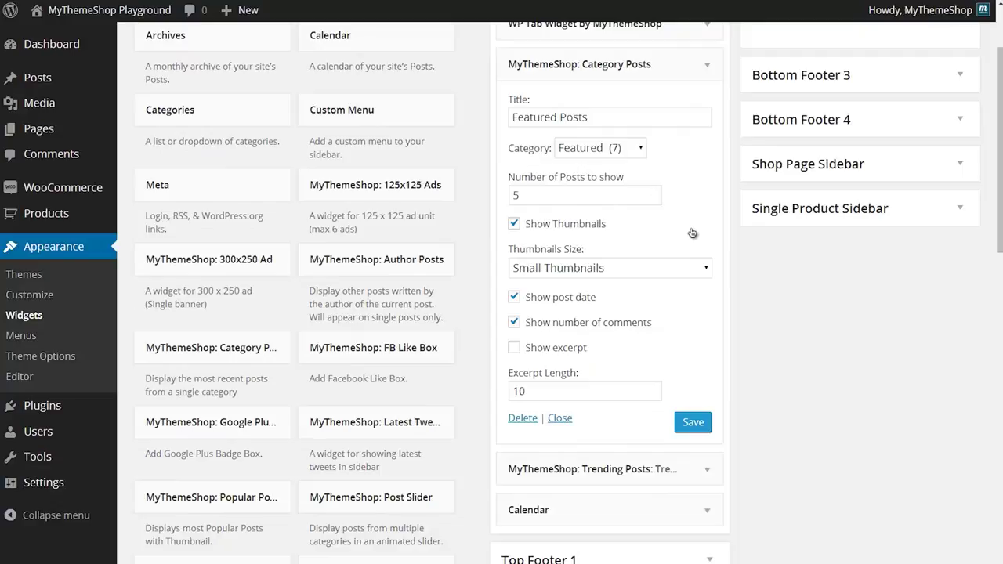
click(644, 324)
scroll(710, 196, up, 2)
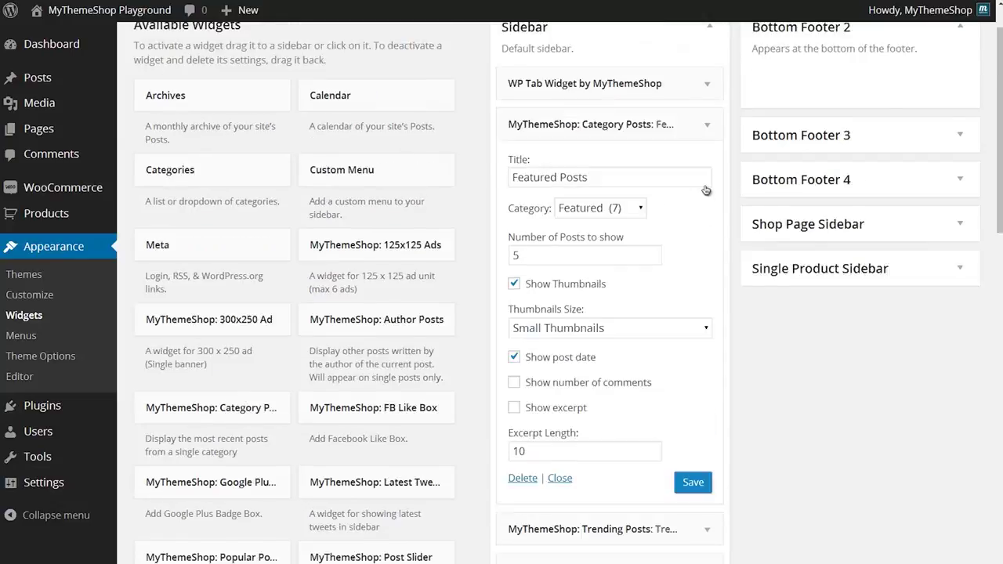
click(706, 187)
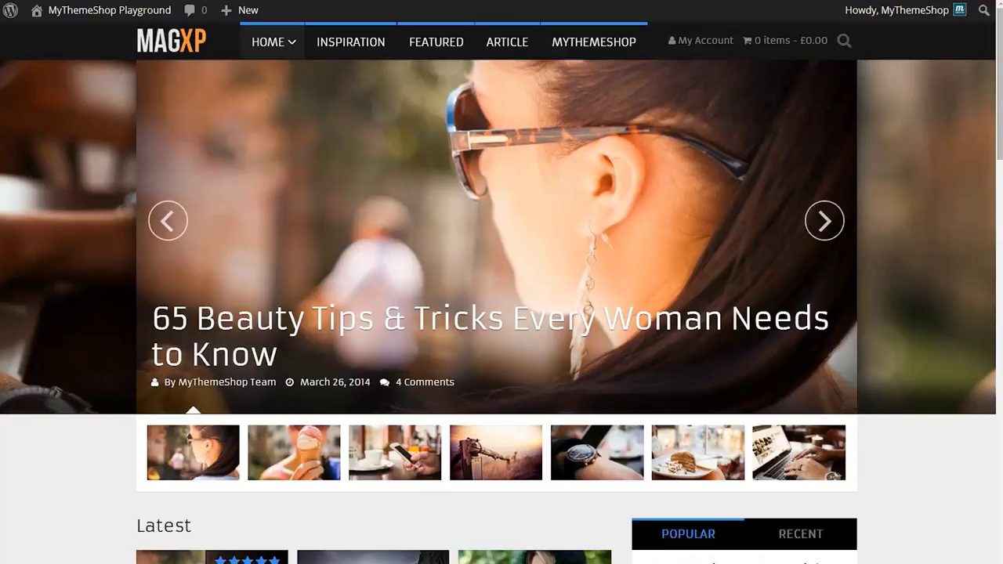
Step: Examine the new Featured Posts widget in the sidebar of the site's home page
scroll(501, 298, down, 8)
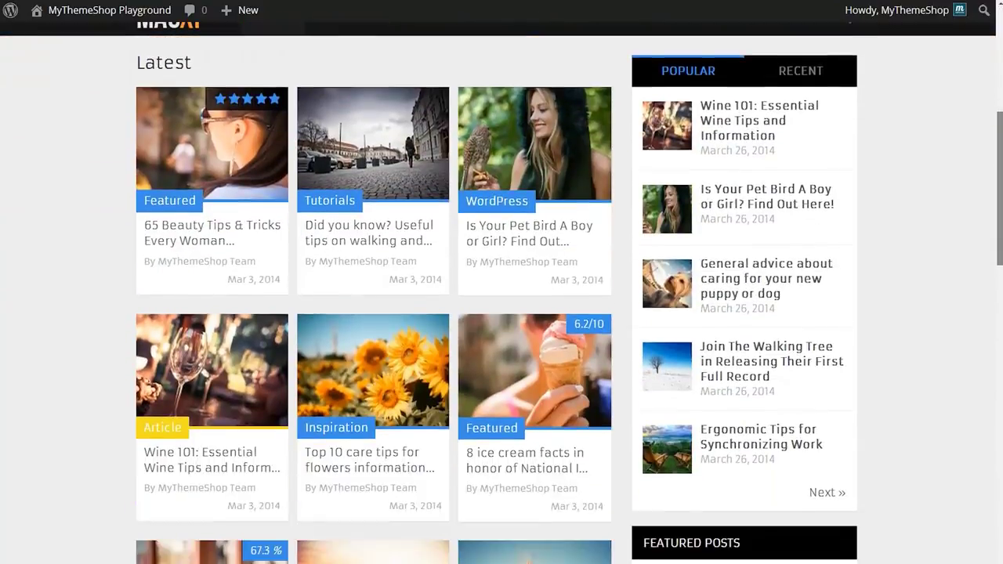
scroll(34, 558, down, 4)
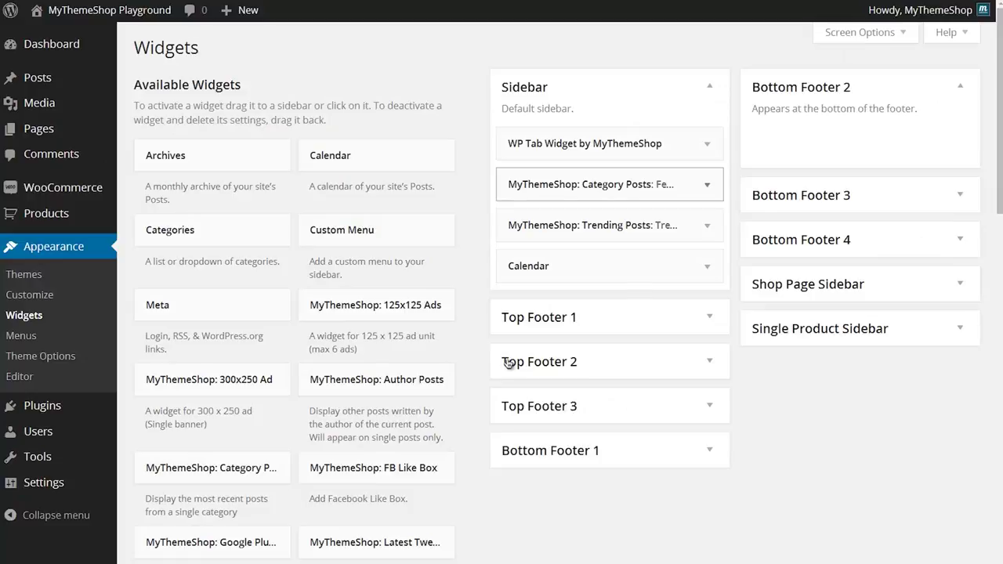
Step: Review the settings of the Category Posts and WP Tab Widget entries in the Sidebar, collapsing each again
key(Return)
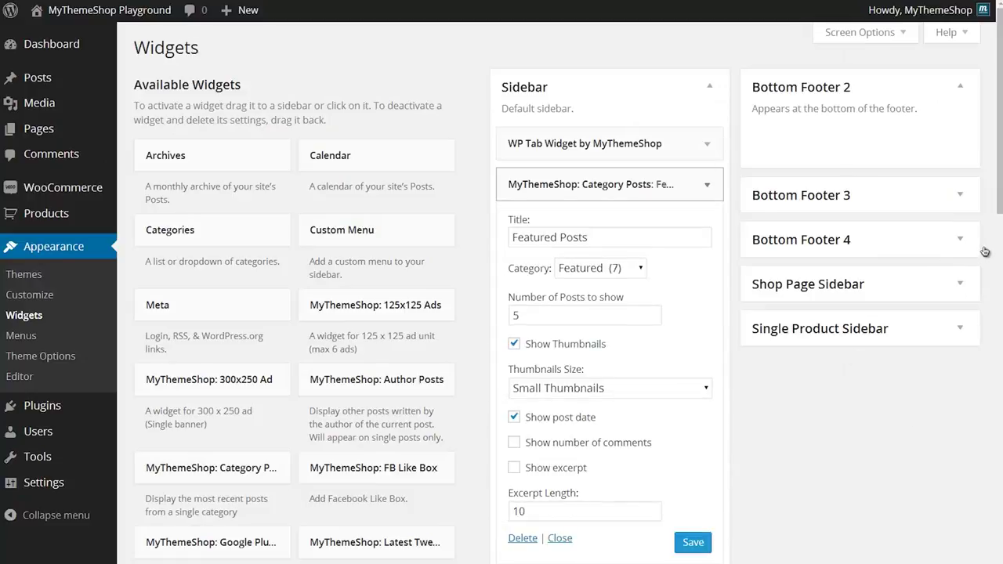
key(Return)
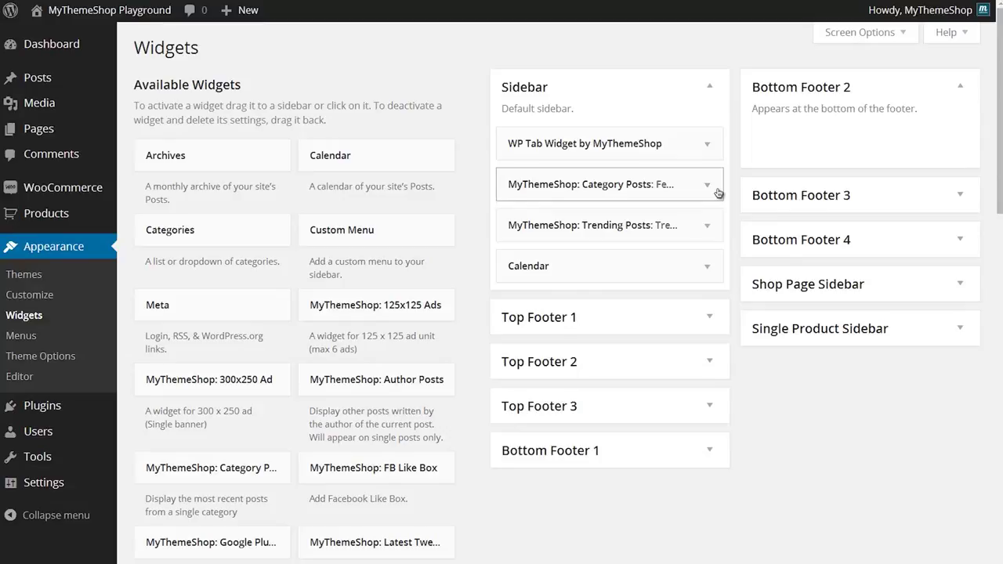
key(shift+Tab)
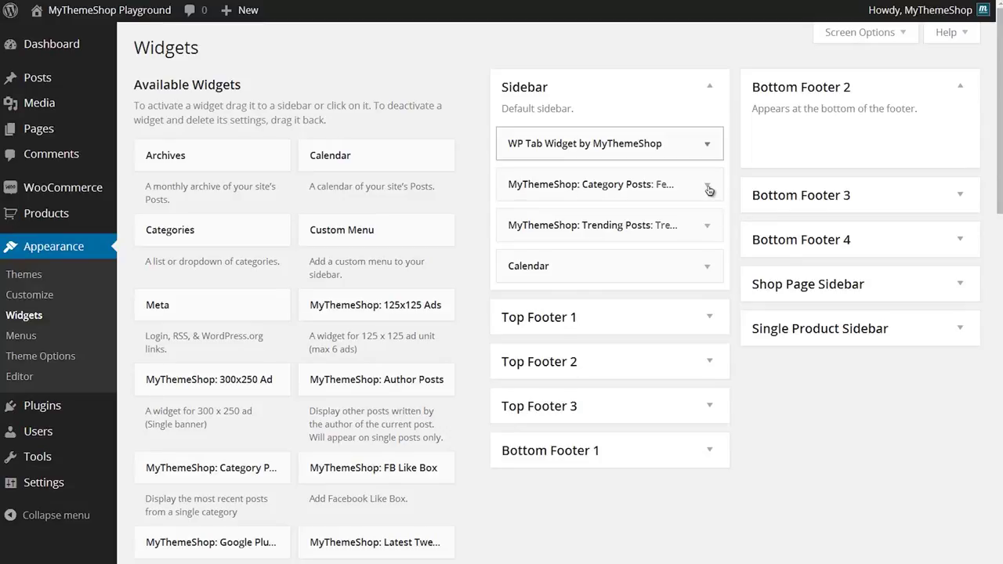
key(Return)
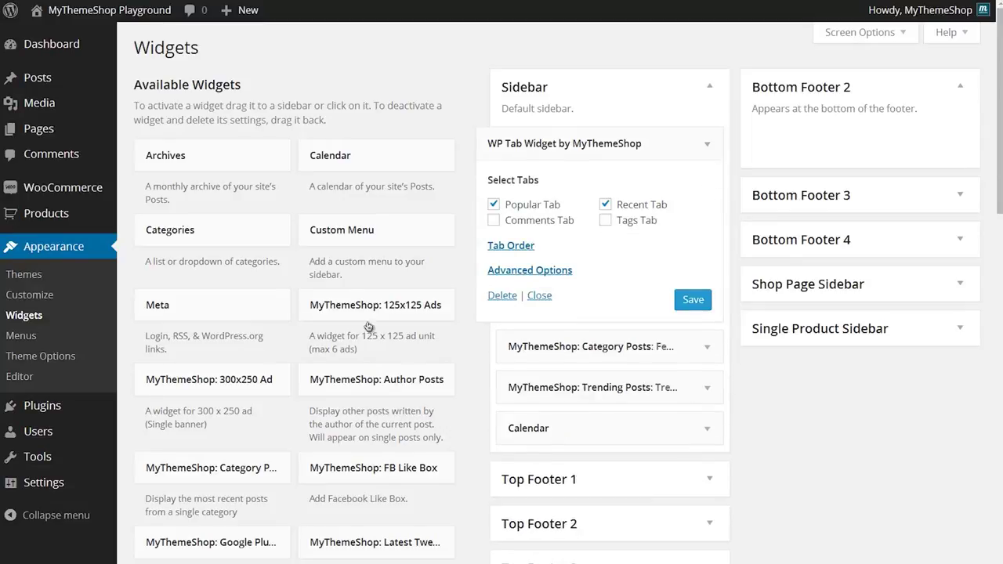
click(707, 144)
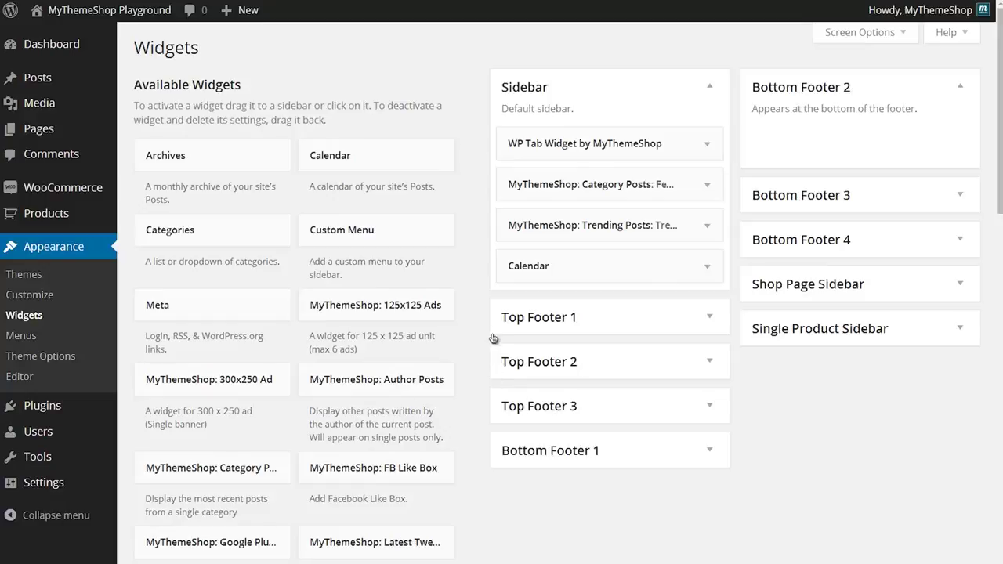
Step: Add the MyThemeShop: Post Slider widget to the Sidebar and move it directly below the WP Tab Widget
scroll(501, 313, down, 3)
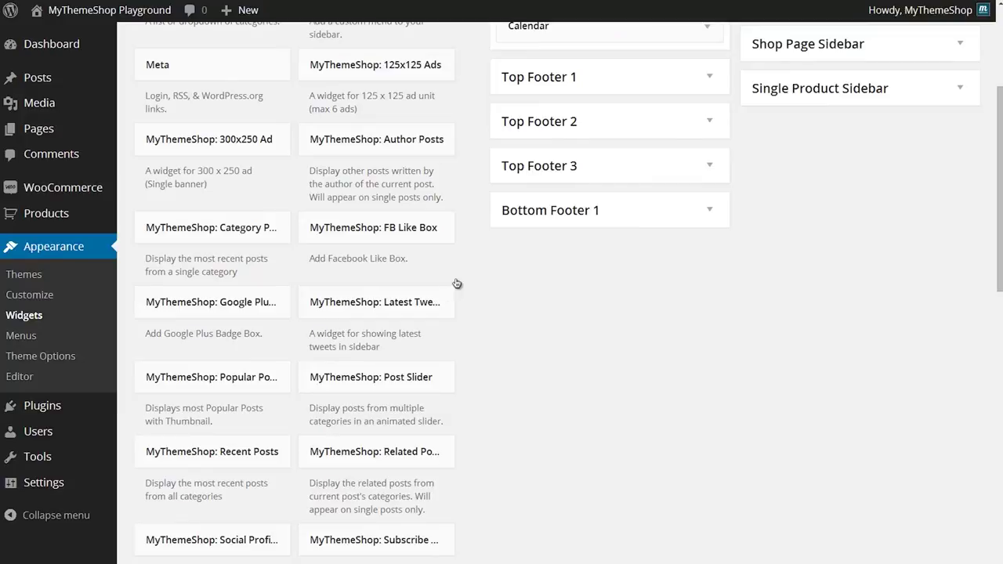
scroll(461, 272, down, 2)
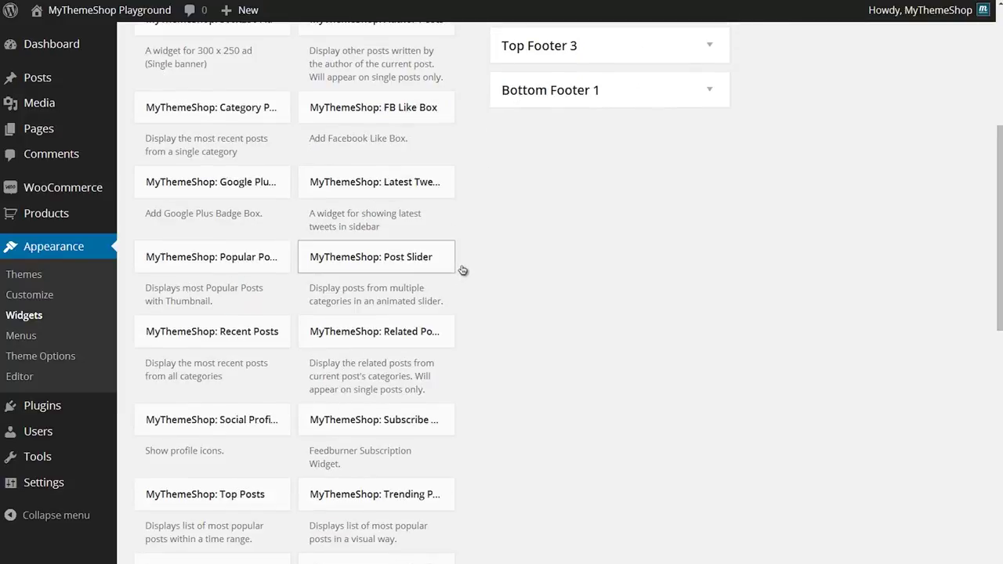
click(461, 267)
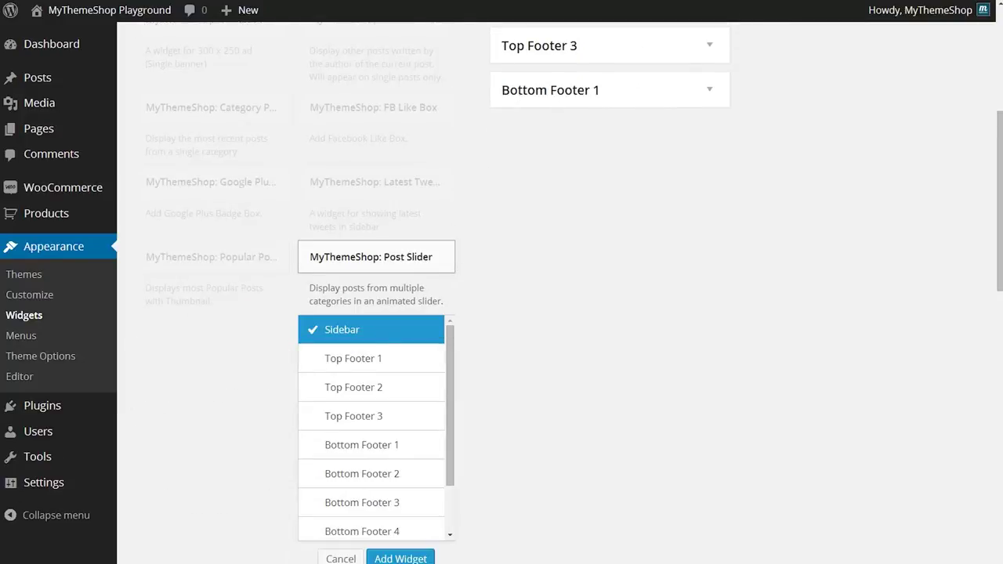
key(Down)
key(Up)
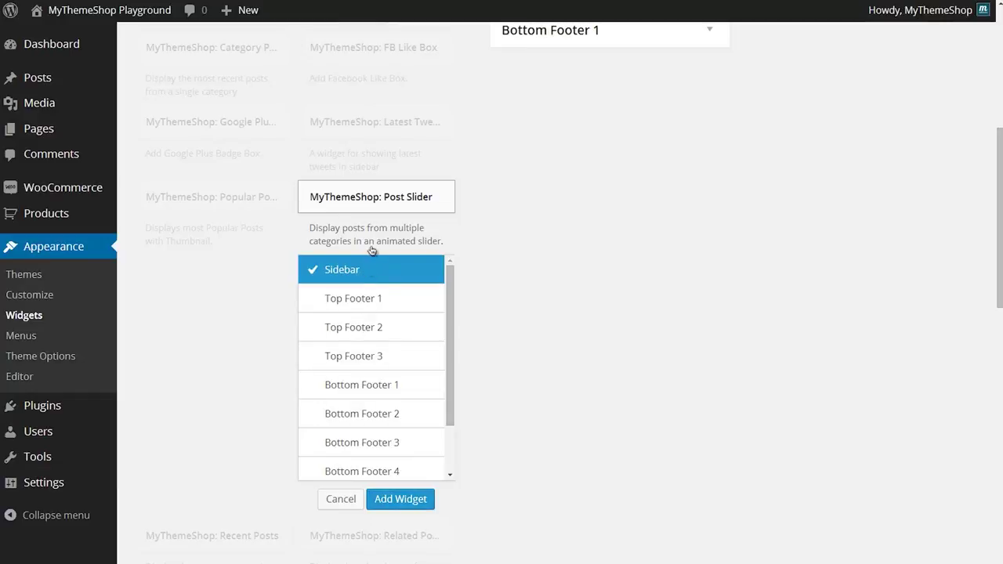
click(398, 499)
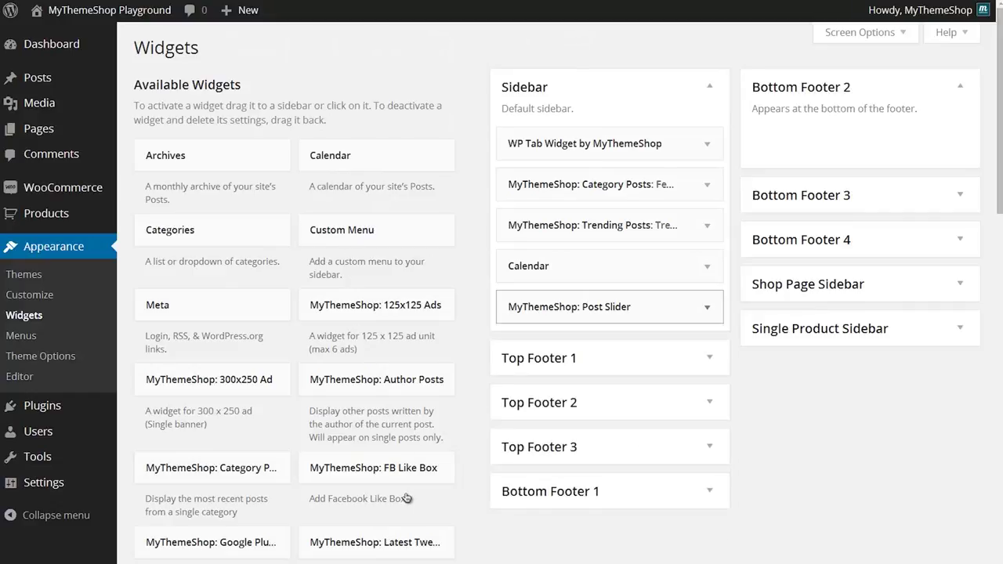
drag(696, 311, 707, 314)
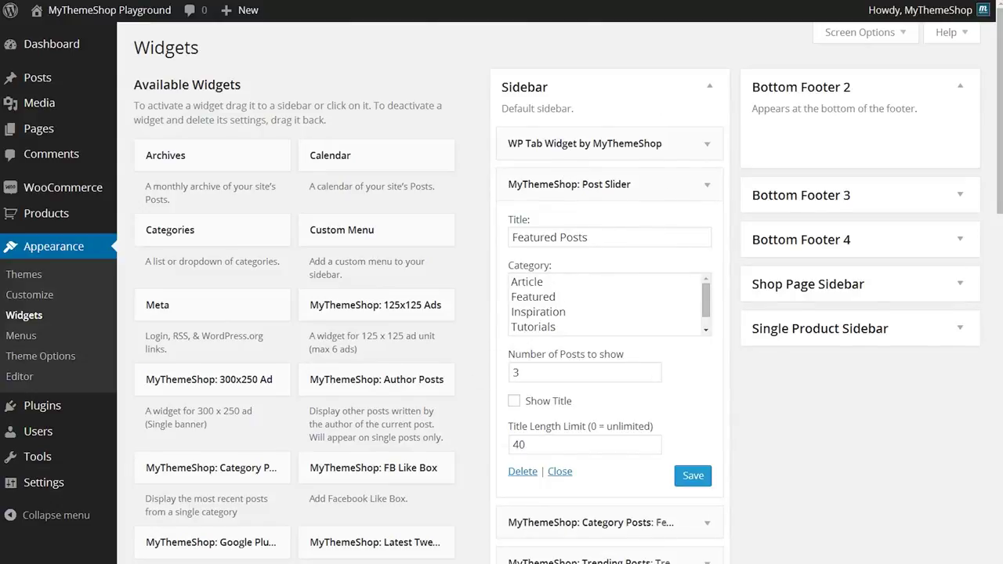
Step: Set the Post Slider widget's category to Article, enable Show Title, and save the widget
click(549, 281)
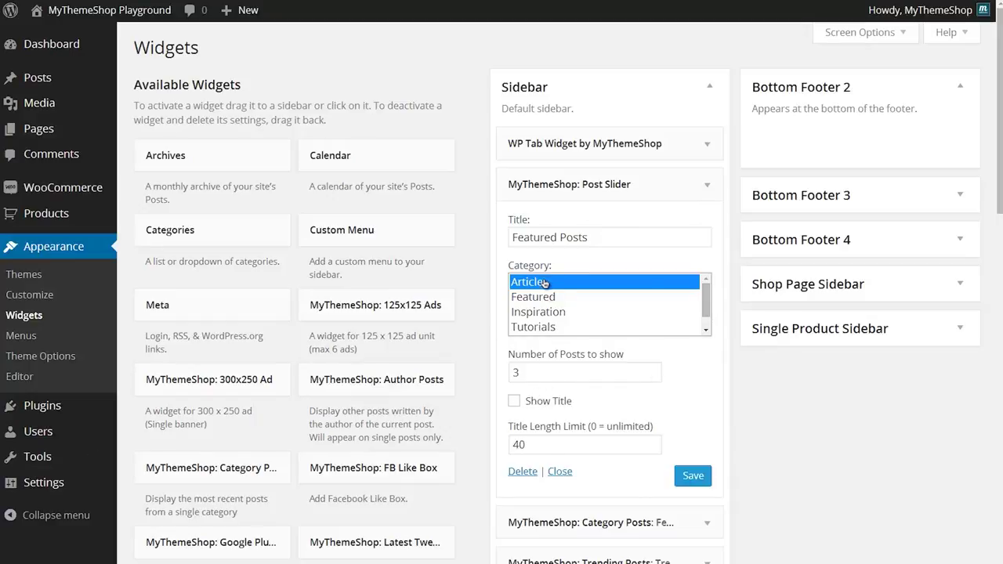
click(536, 404)
click(693, 475)
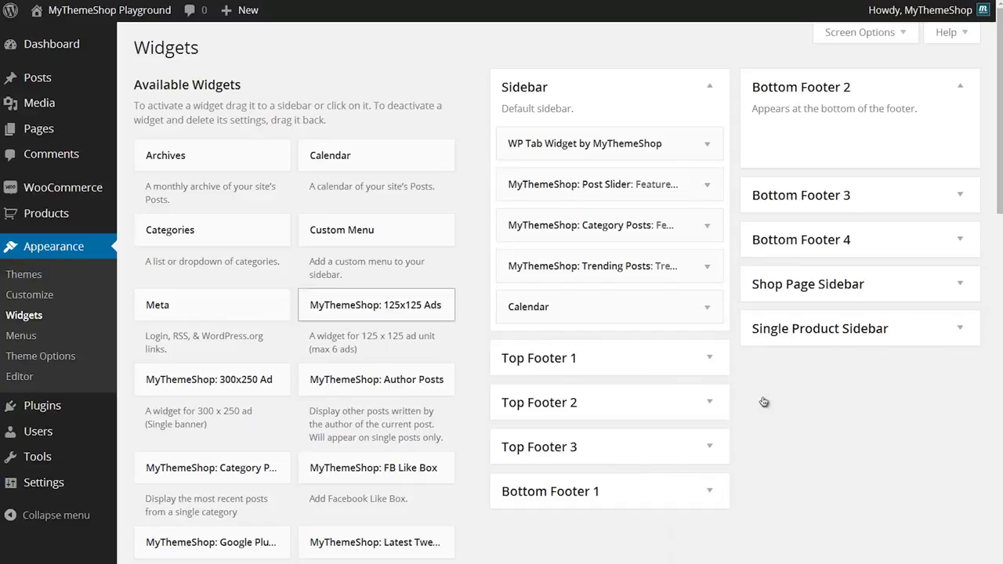
Step: Visit the site and check the post slider in the home page sidebar
mouse_move(101, 11)
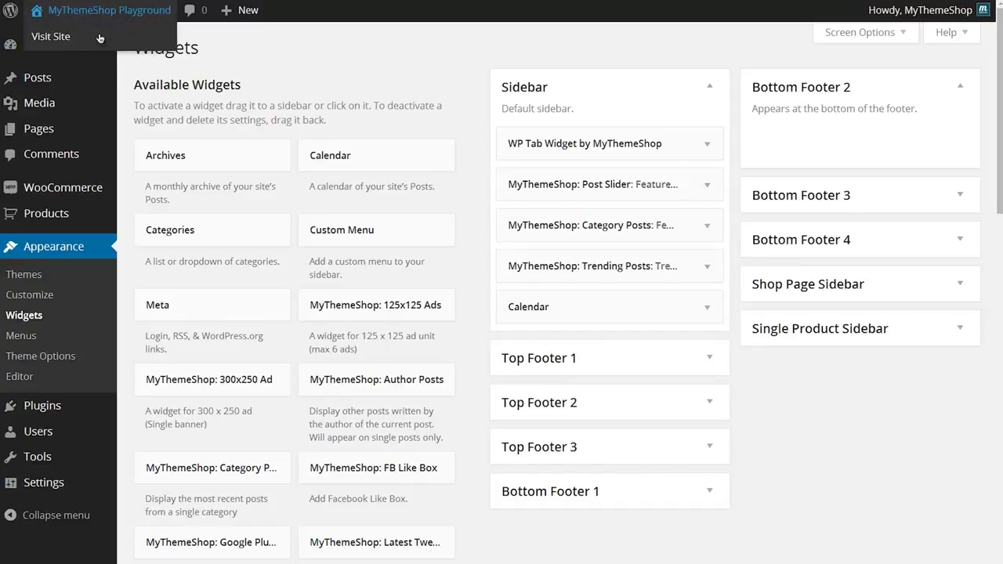
click(50, 36)
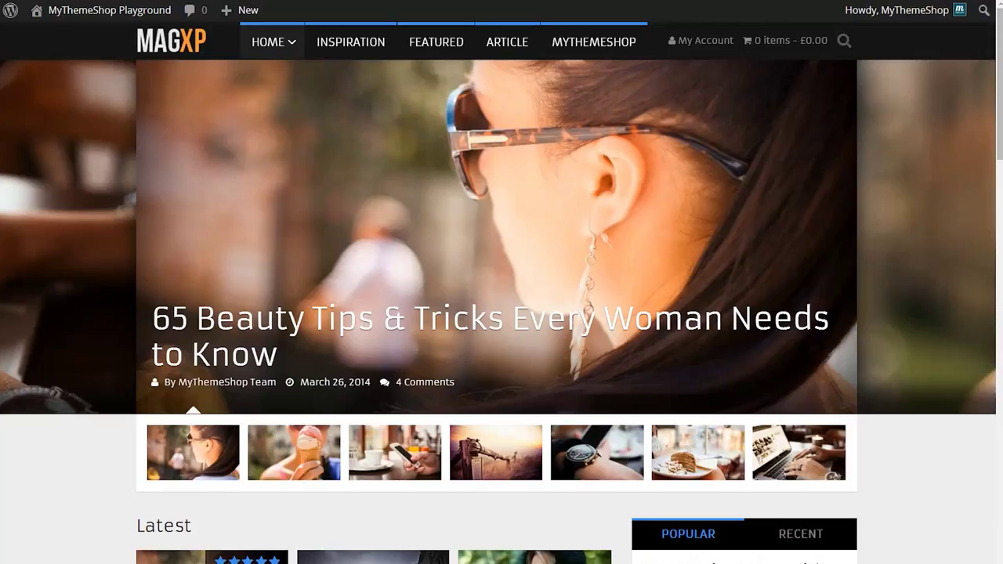
scroll(501, 282, down, 6)
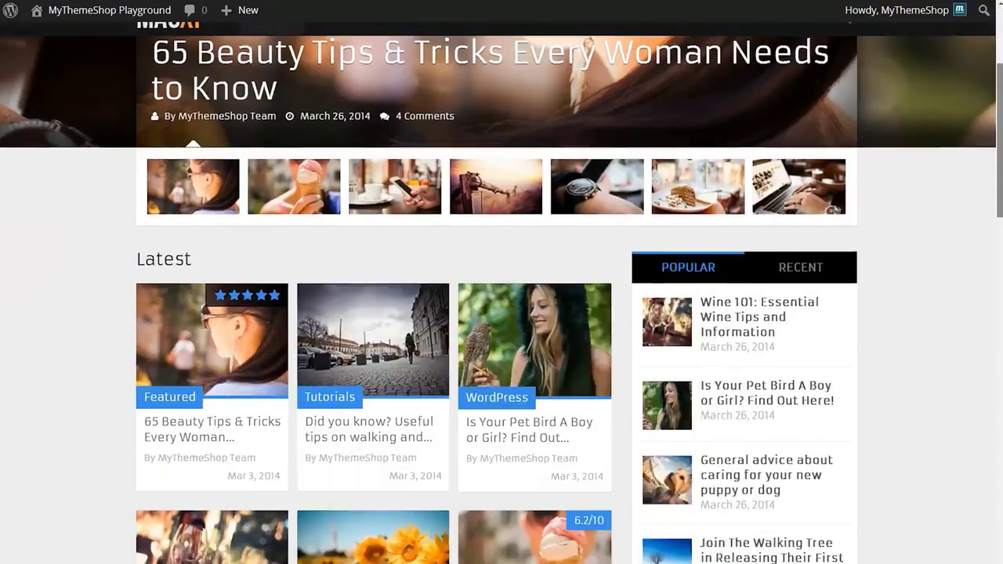
scroll(502, 282, down, 3)
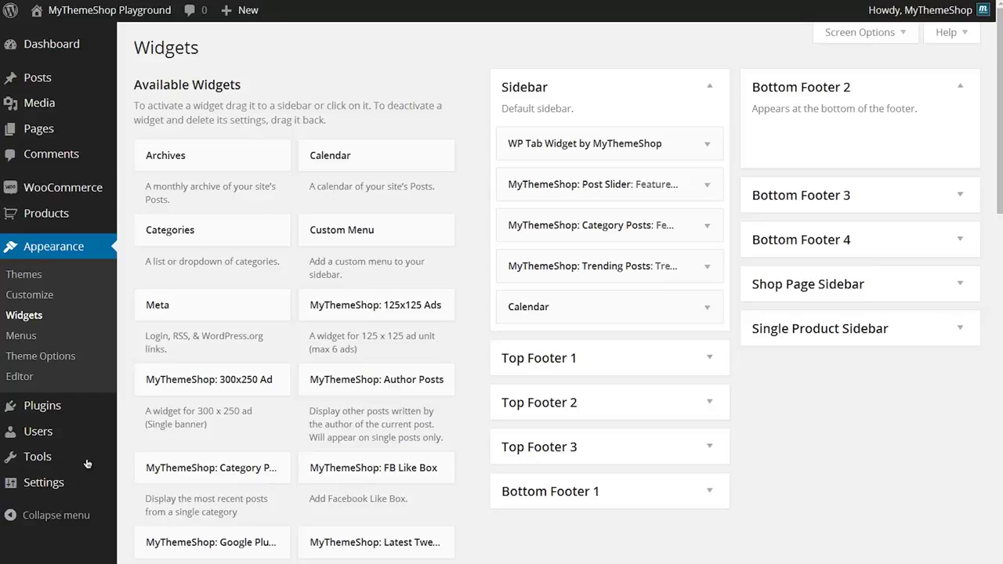
Step: Cancel adding the Custom Menu widget and expand the Top Footer 1 widget area
click(376, 230)
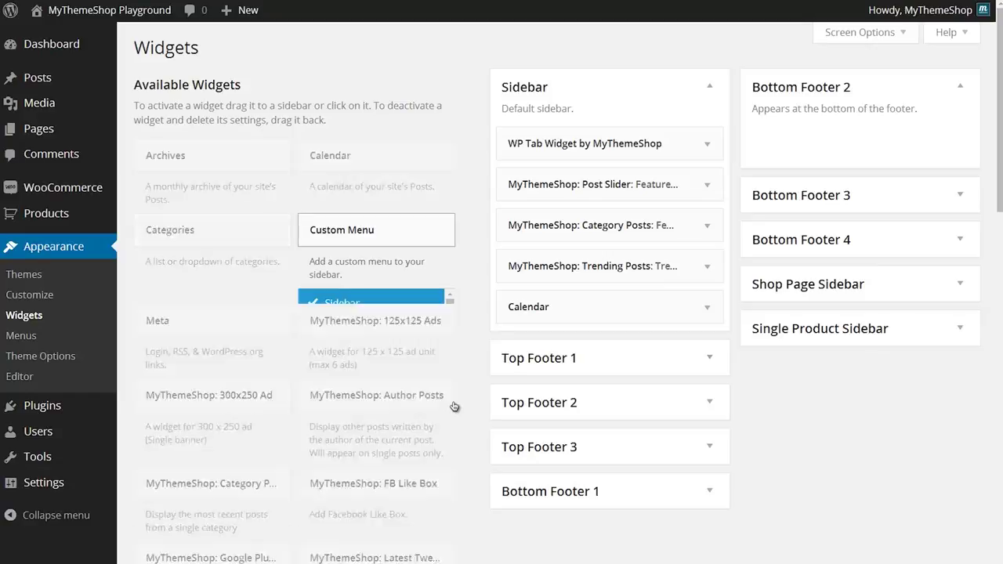
key(Escape)
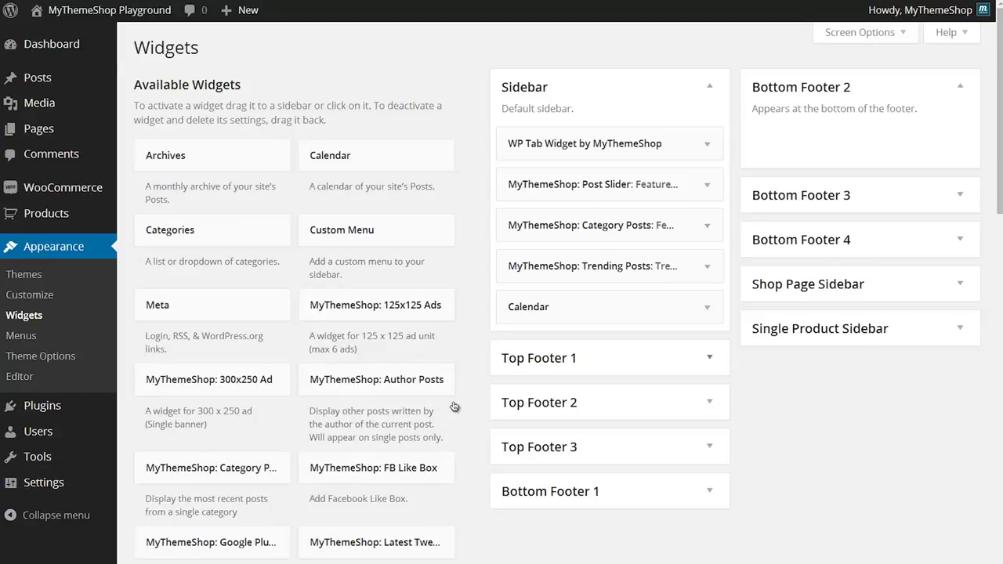
drag(455, 406, 455, 406)
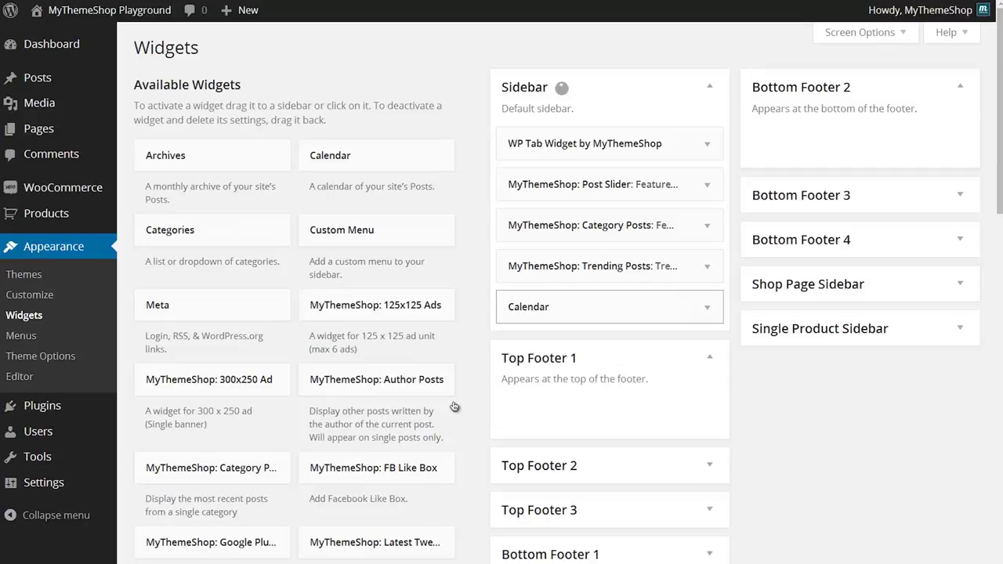